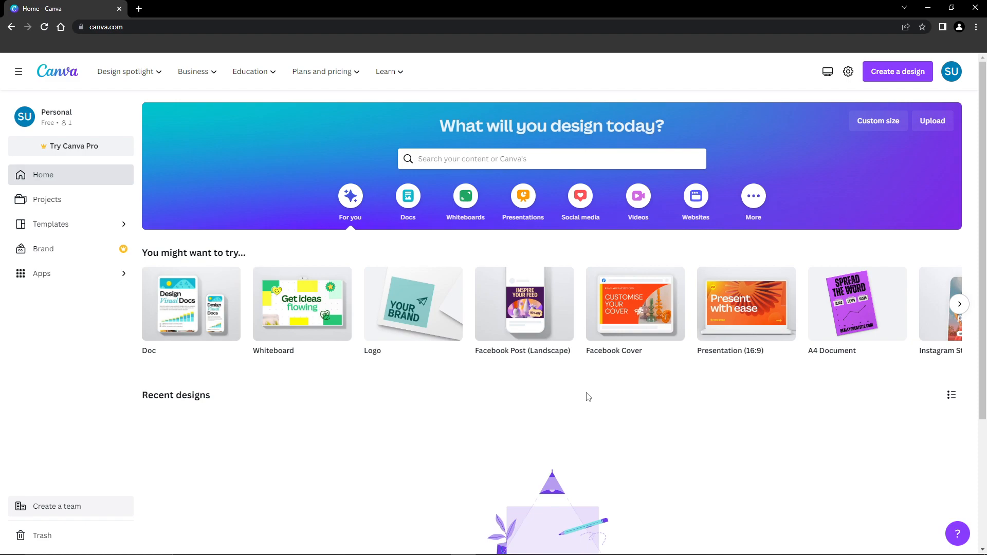
Open the logo templates gallery from the templates section.
left_click(63, 232)
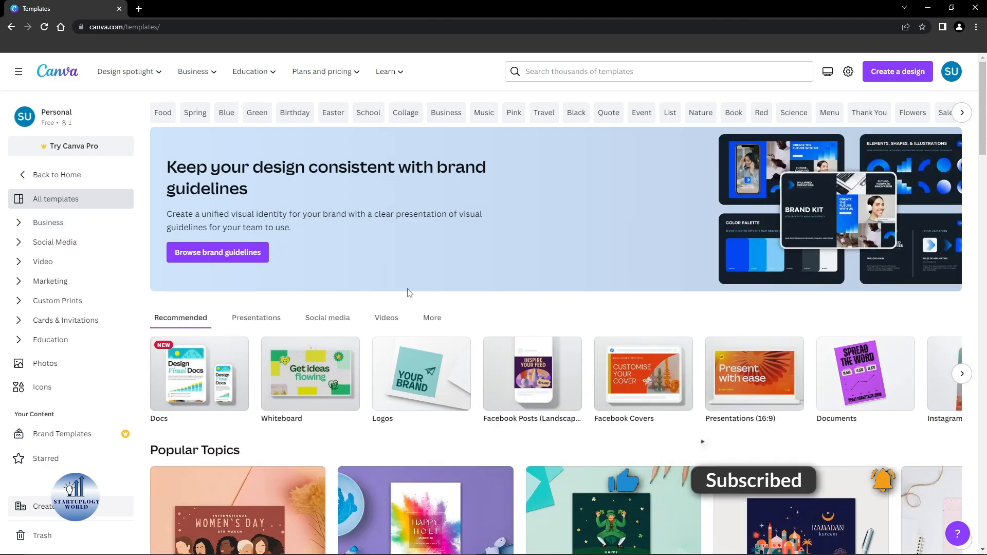
scroll(399, 406, "down", 1)
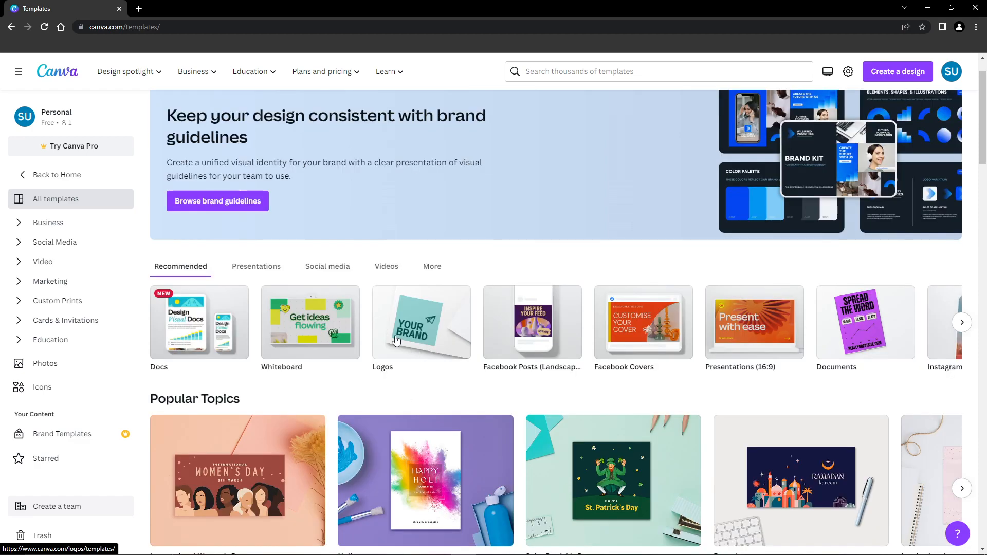
left_click(410, 353)
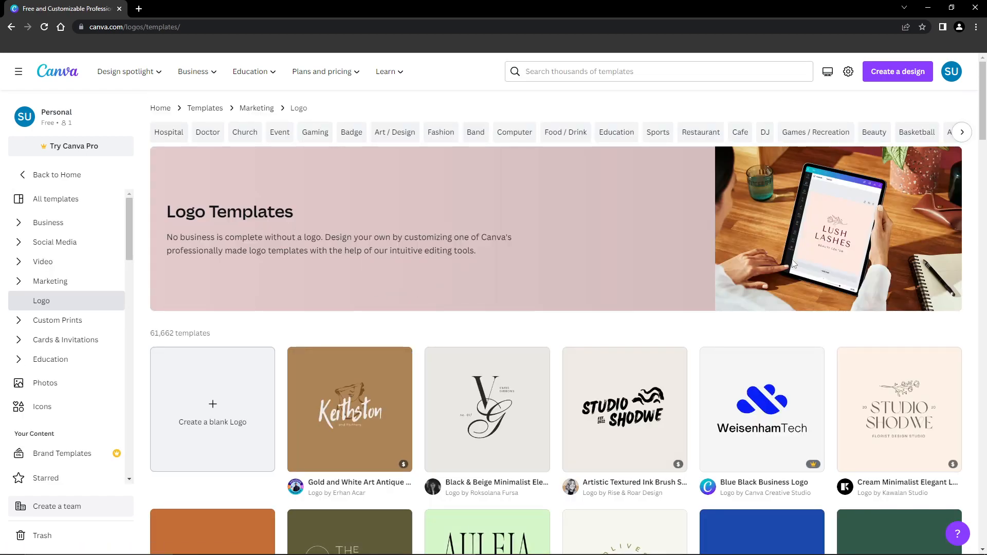
Browse the logo templates and open the Gaming category.
left_click_drag(985, 146, 975, 238)
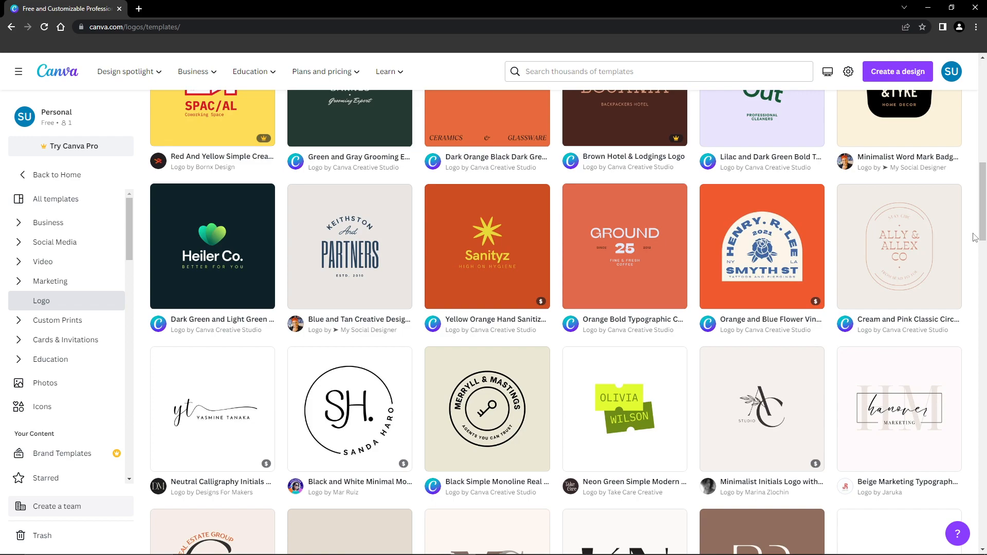
scroll(973, 237, "down", 1)
mouse_move(527, 256)
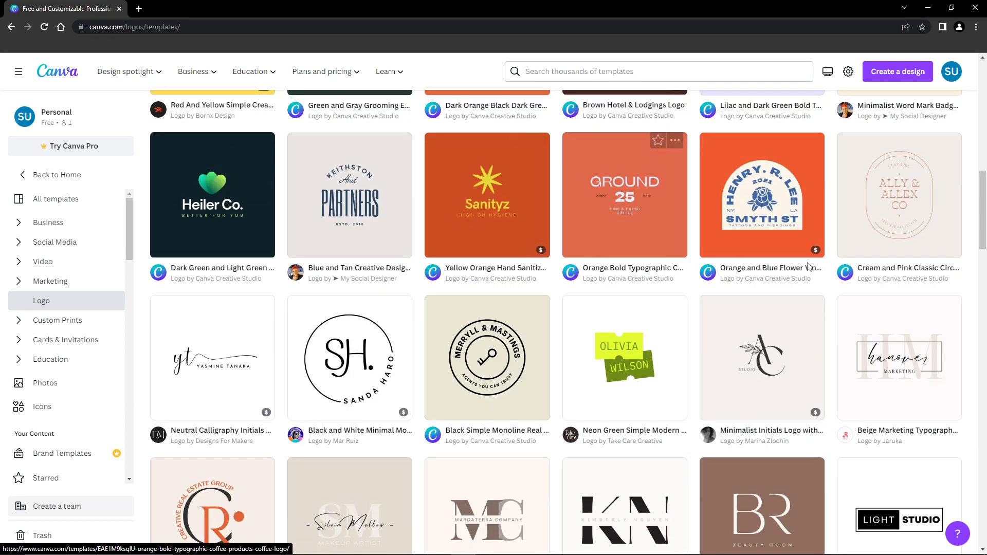
scroll(555, 289, "up", 7)
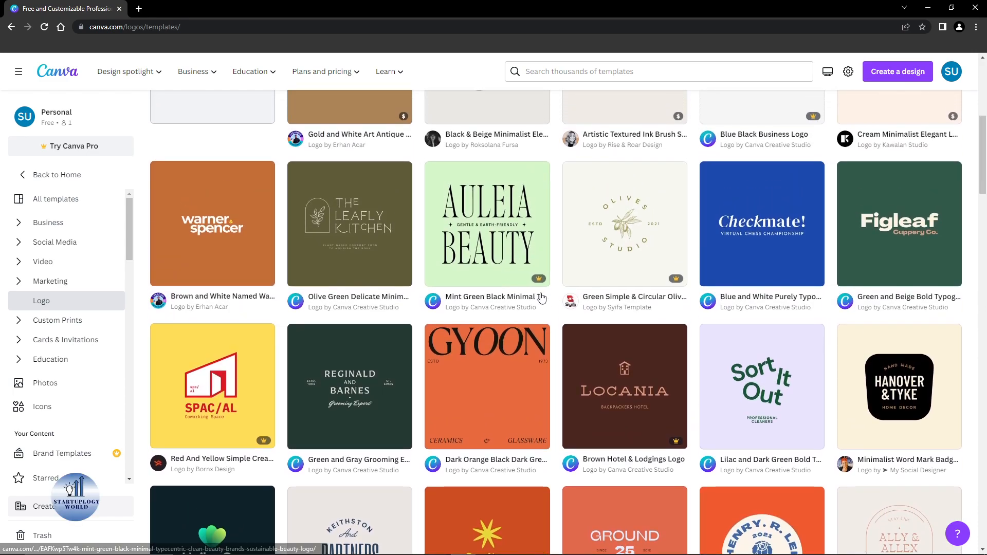
scroll(558, 295, "up", 1)
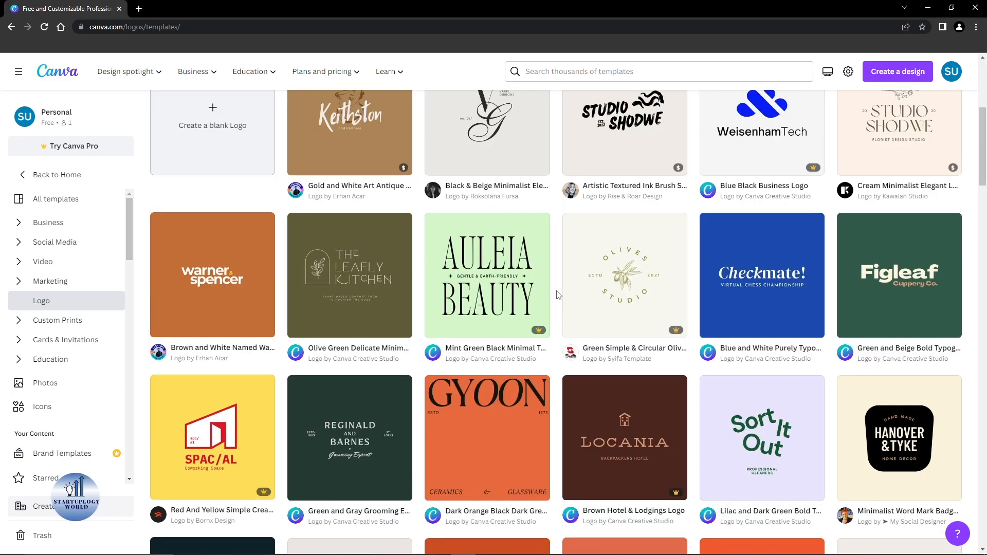
scroll(558, 295, "up", 6)
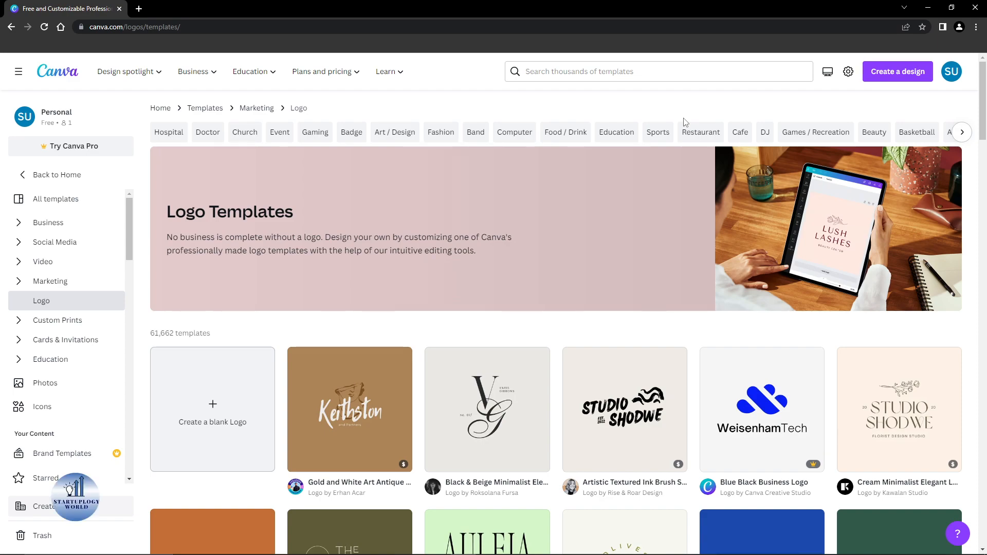
left_click(313, 135)
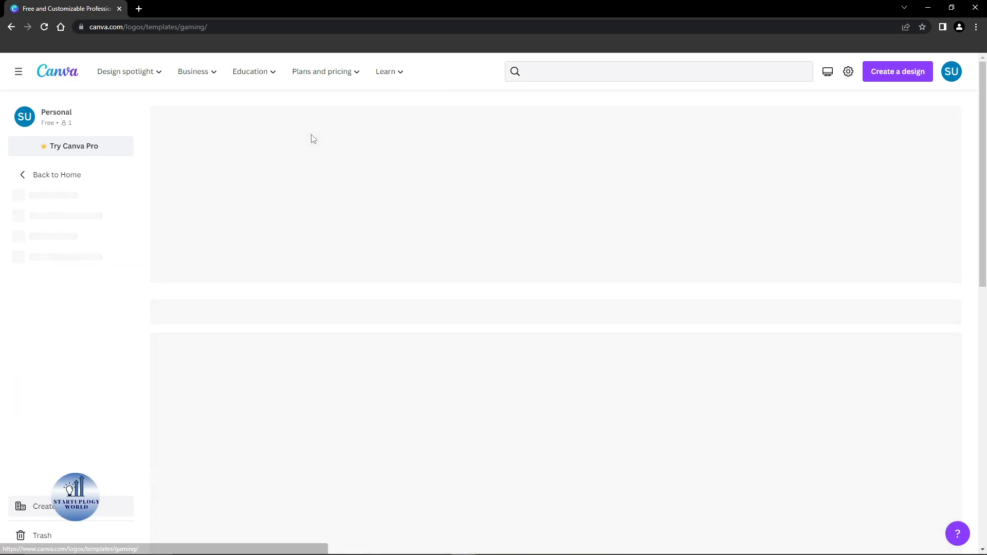
Open the Dog Gaming Logo template for customizing.
scroll(474, 178, "down", 3)
scroll(258, 180, "down", 3)
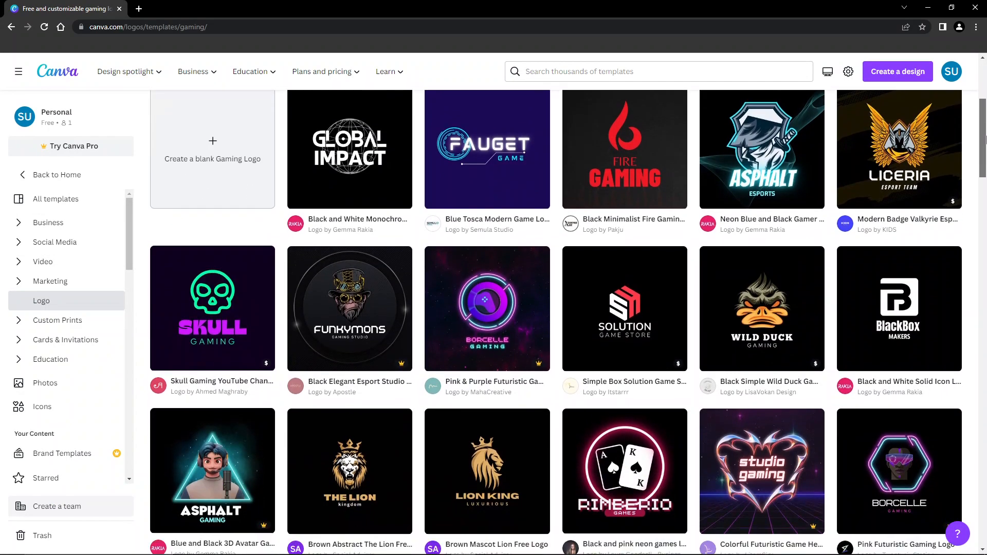
scroll(970, 134, "up", 2)
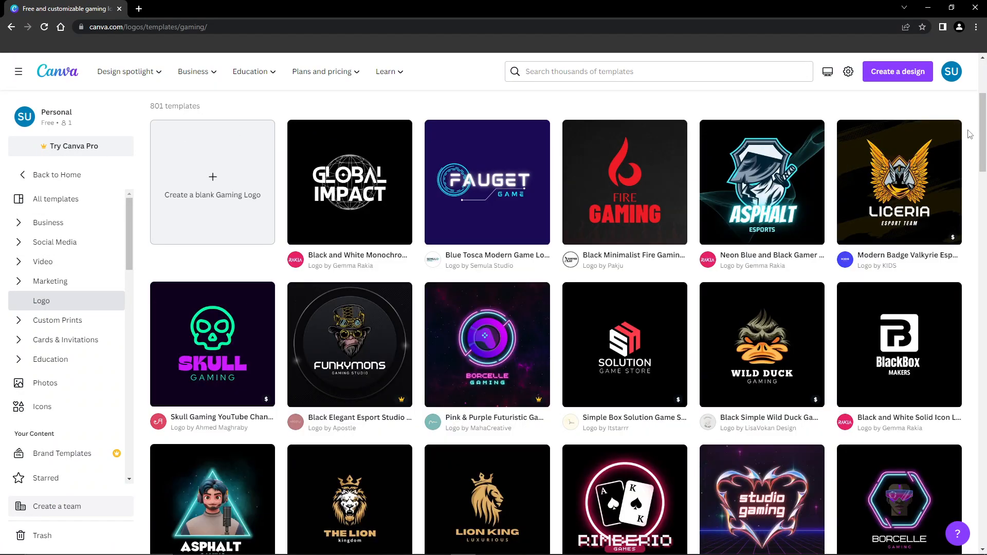
scroll(982, 138, "up", 3)
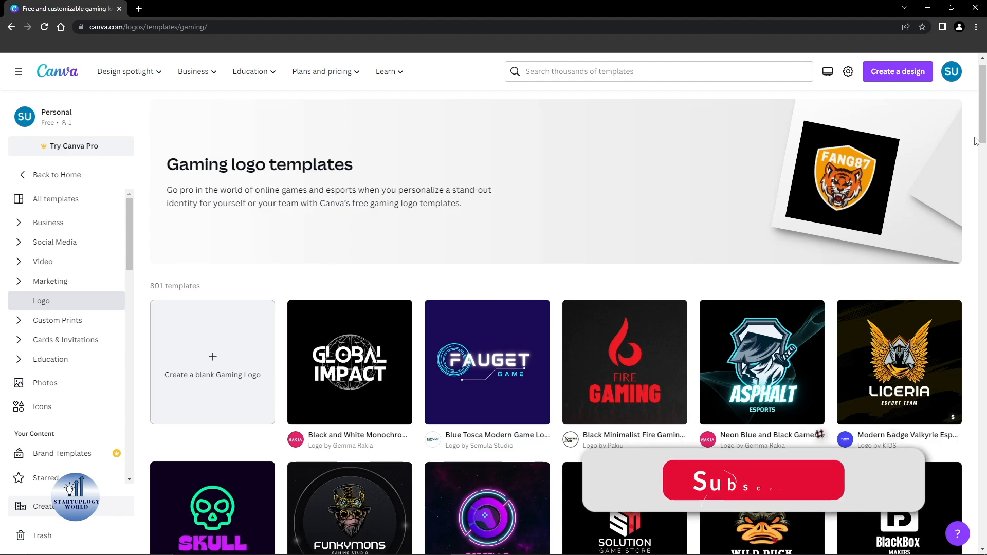
left_click_drag(976, 141, 982, 306)
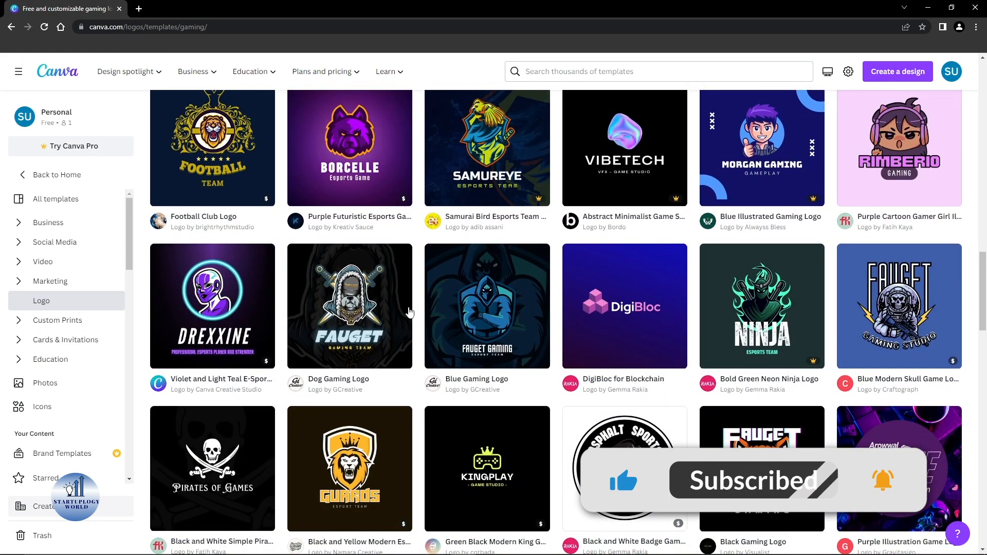
left_click(339, 331)
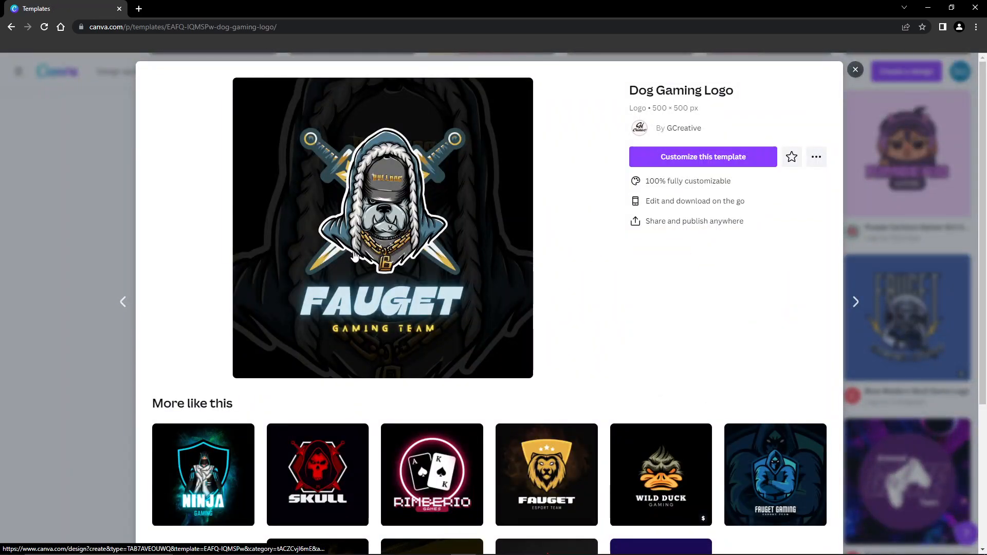
left_click(715, 164)
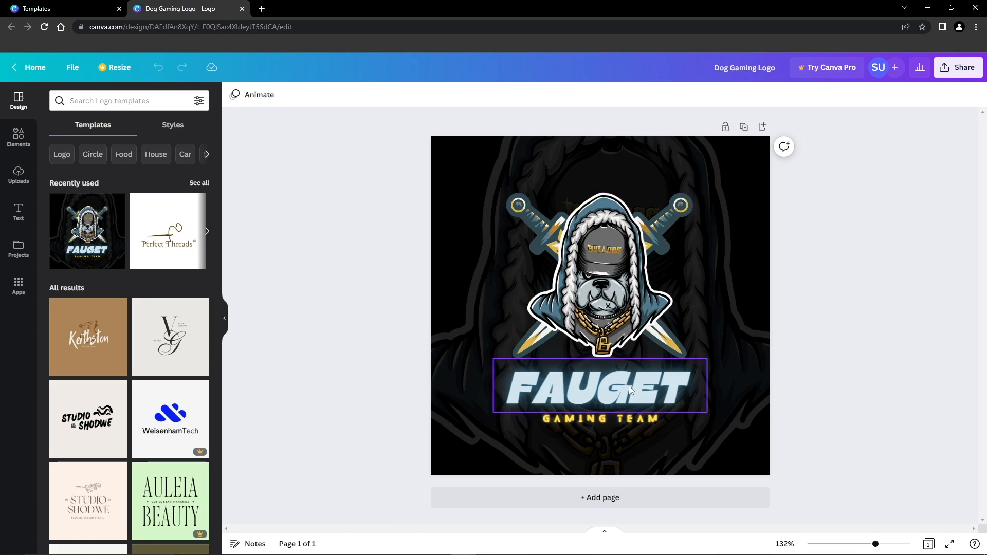
Change the main title text of the logo to GAMING.
left_click(584, 392)
left_click(584, 393)
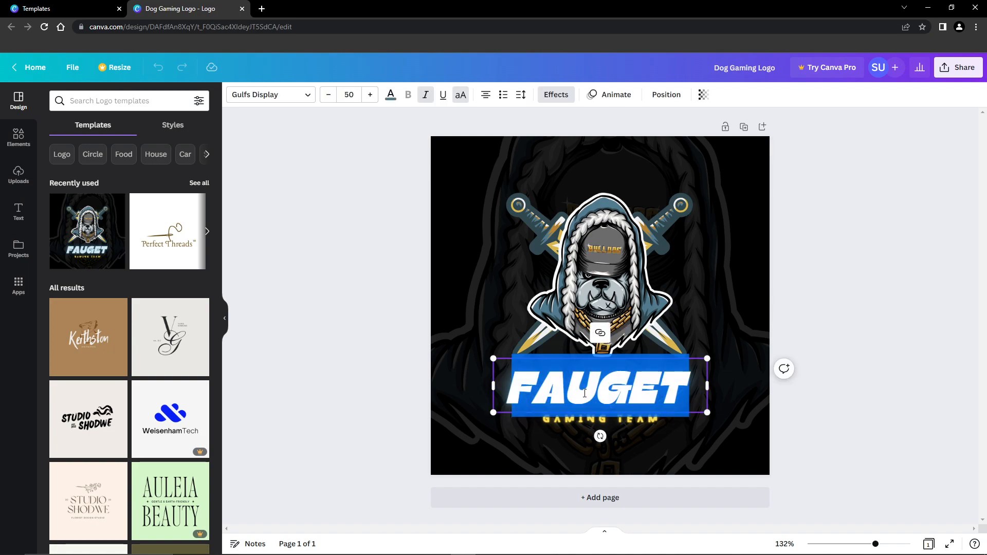
type("GAM")
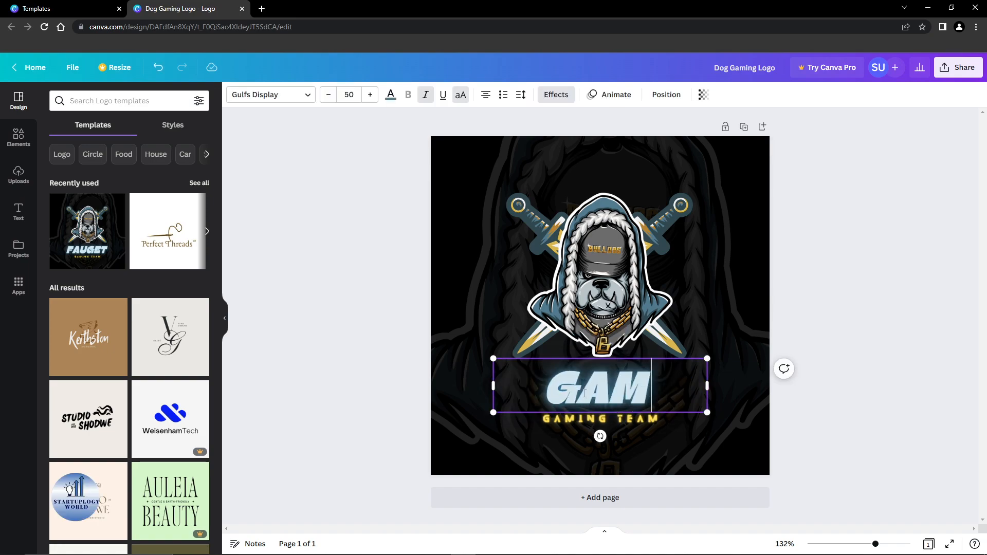
type("IIII")
key("BackSpace")
key("BackSpace")
key("BackSpace")
type("NG")
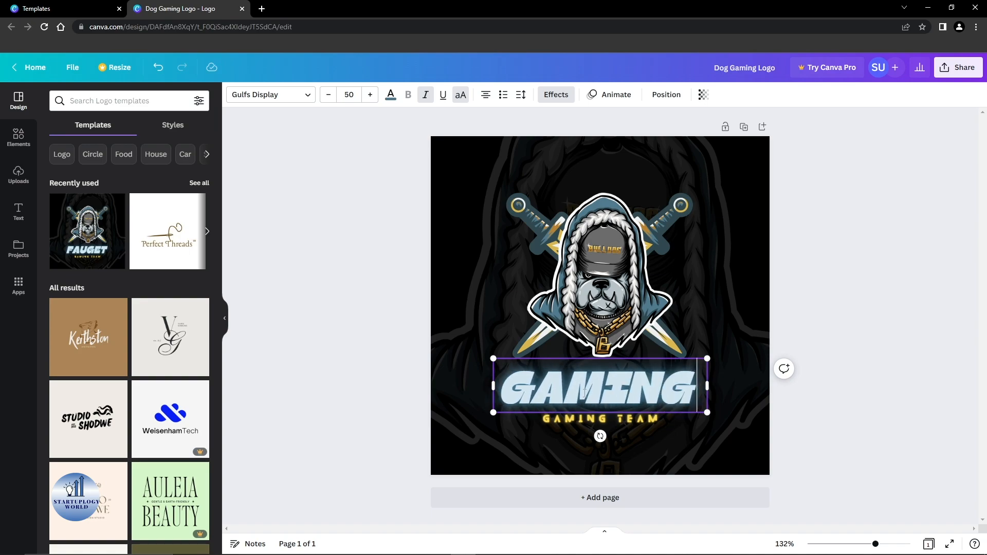
left_click(848, 366)
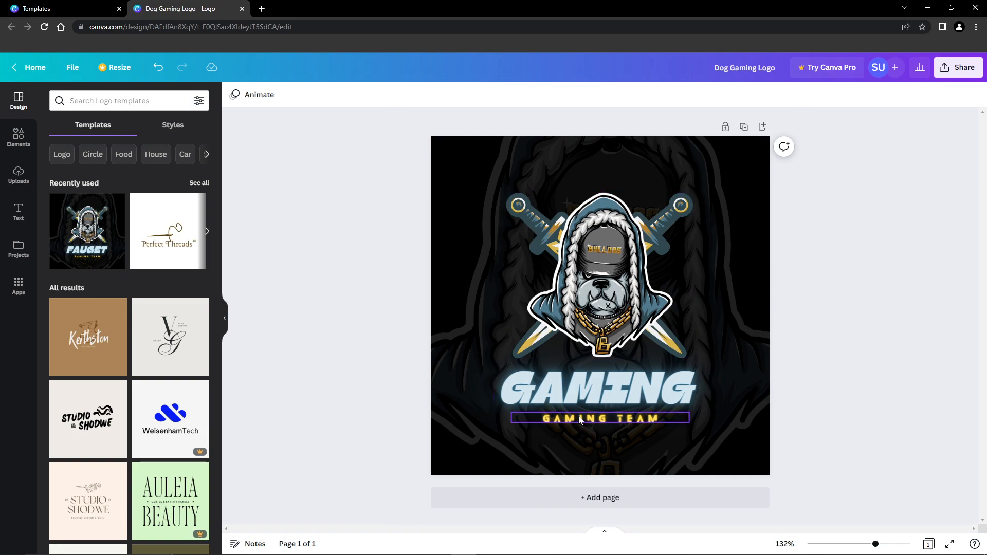
Change the subtitle text beneath the title to GAMING GIANT.
double_click(606, 416)
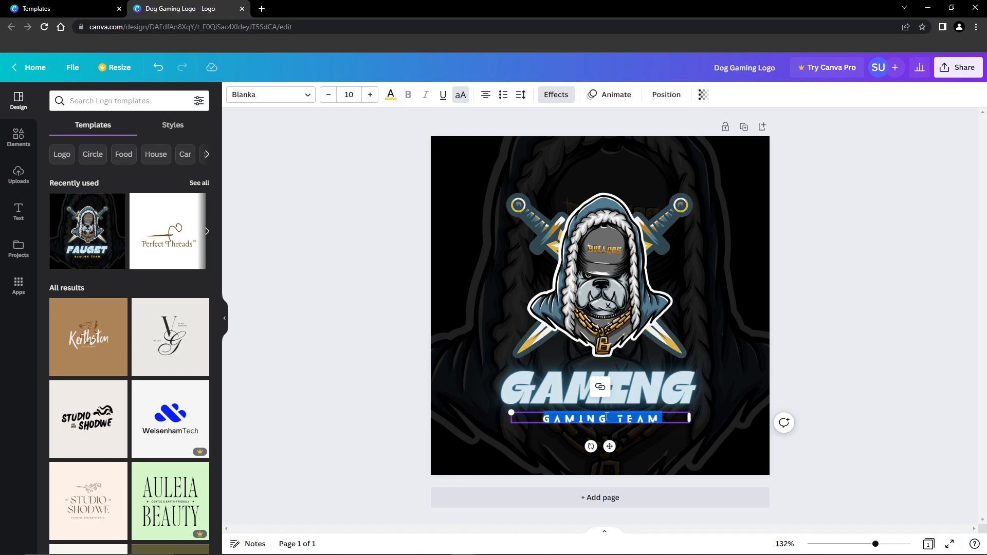
type("GA")
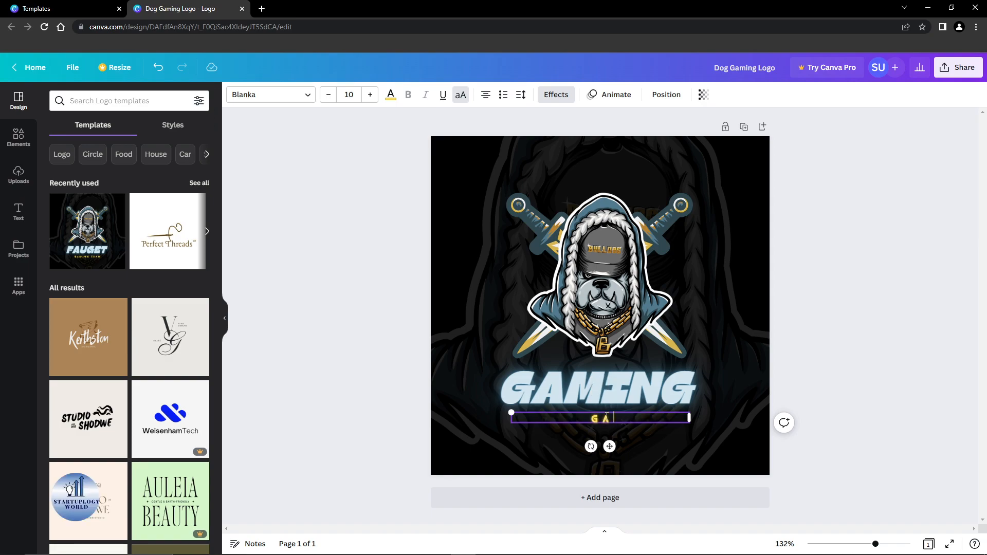
type("MING GI")
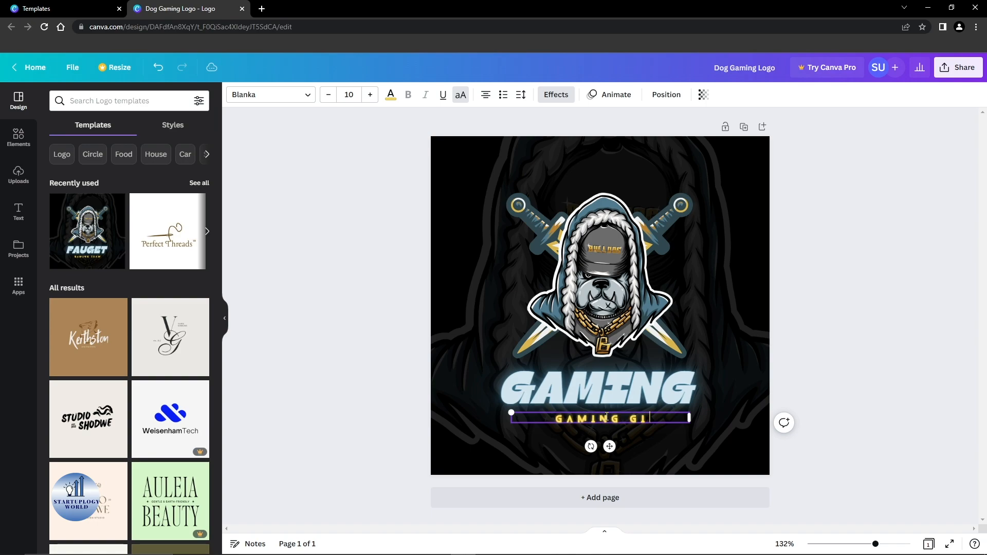
type("ANT")
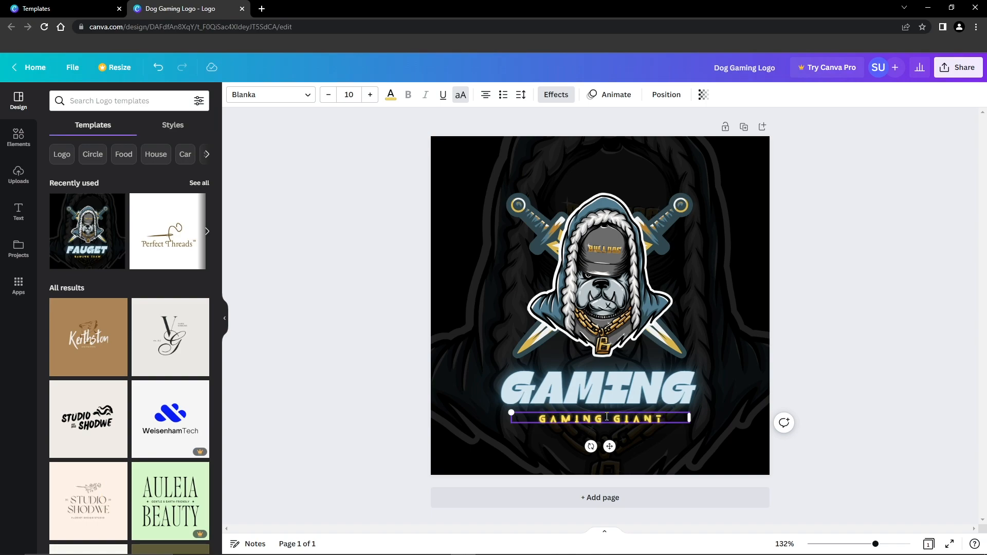
left_click(881, 357)
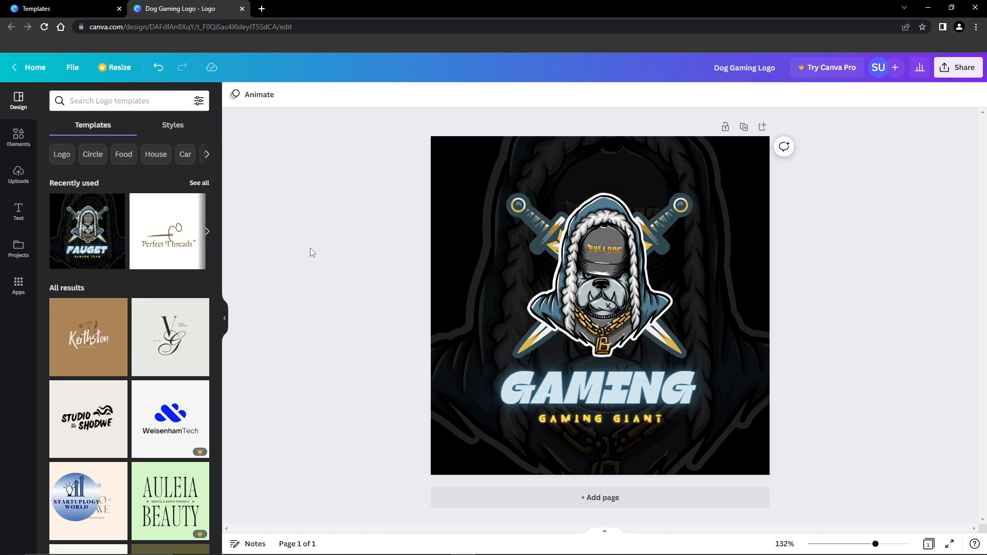
Add a circle shape from the elements and enlarge it over the dog illustration.
left_click(129, 100)
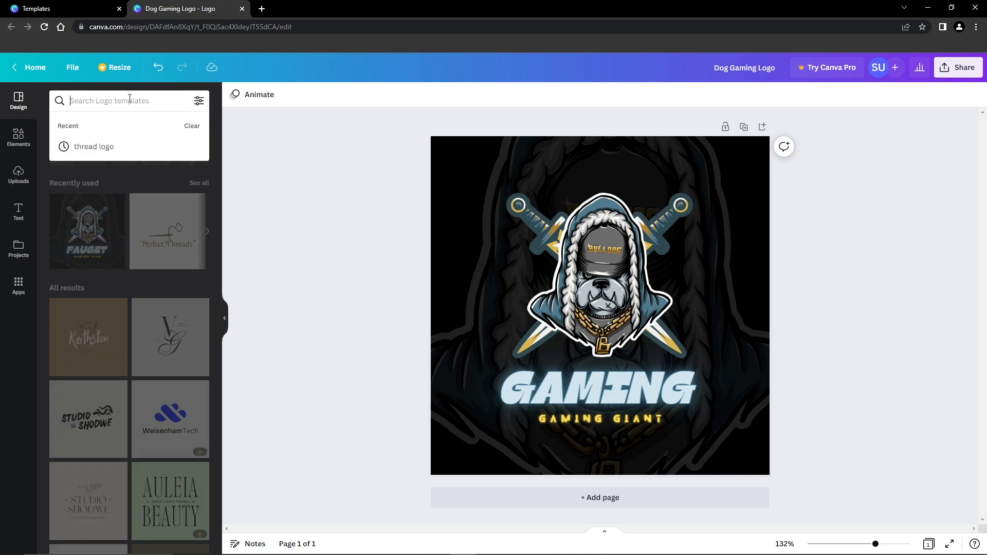
left_click(19, 137)
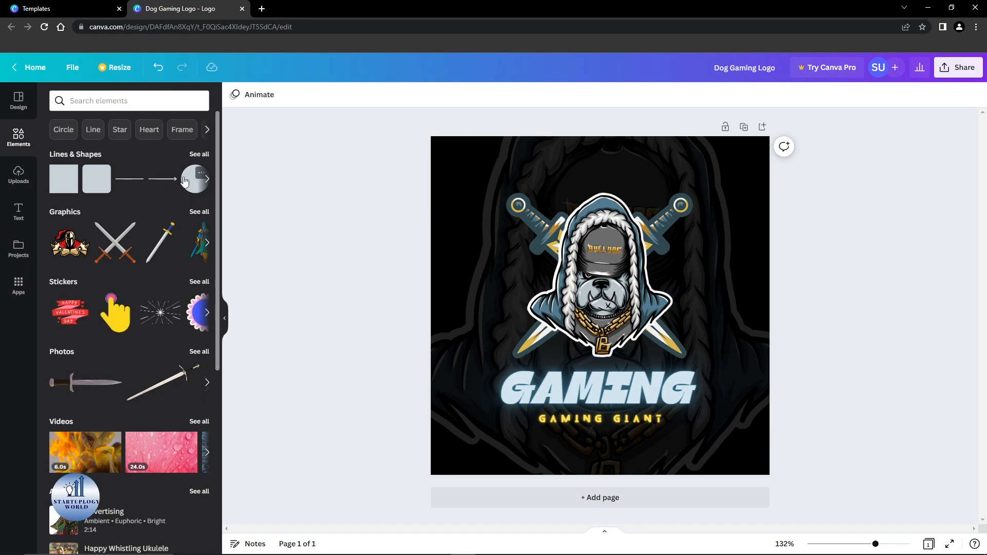
left_click(201, 177)
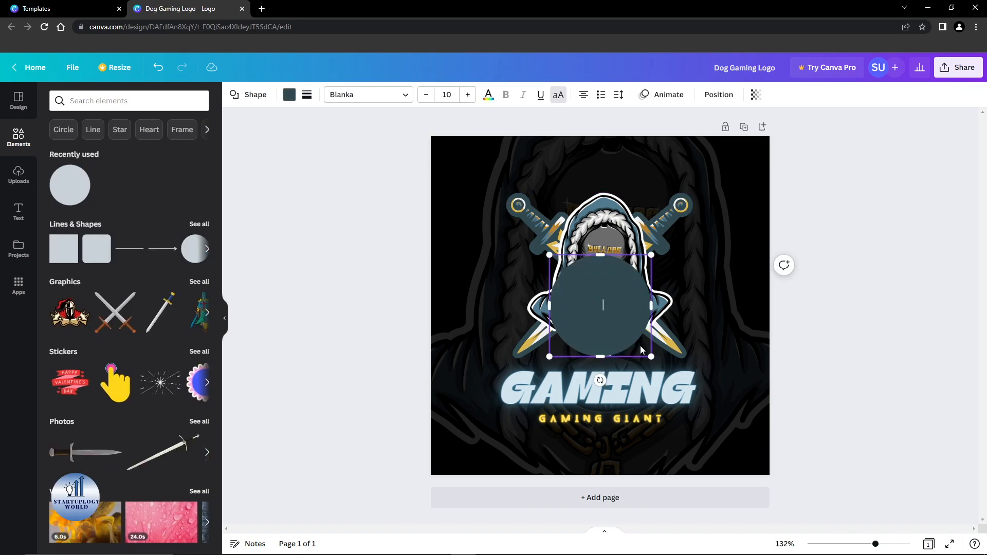
left_click_drag(651, 356, 718, 422)
left_click_drag(646, 267, 646, 248)
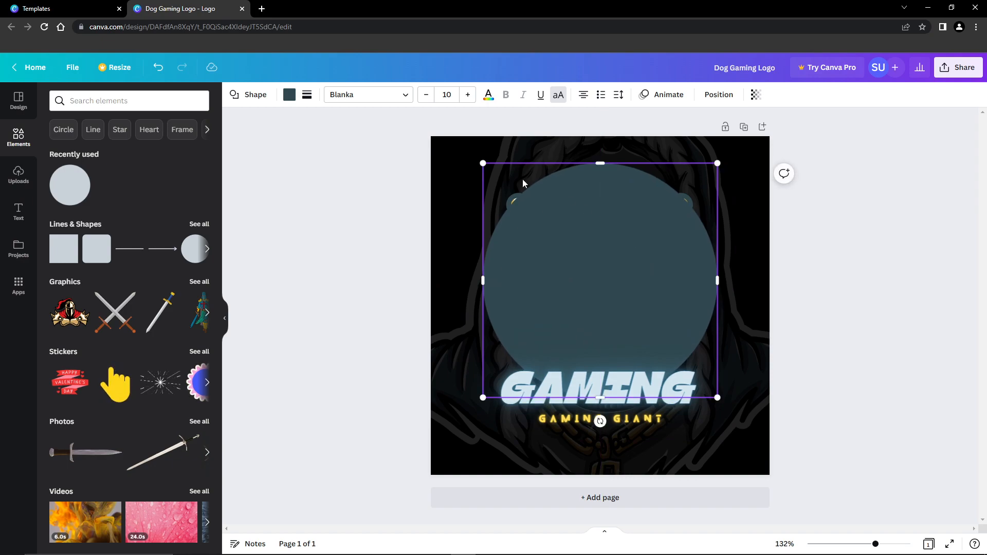
Send the circle backward behind the dog illustration and shrink it slightly.
right_click(606, 227)
left_click(873, 229)
left_click(605, 228)
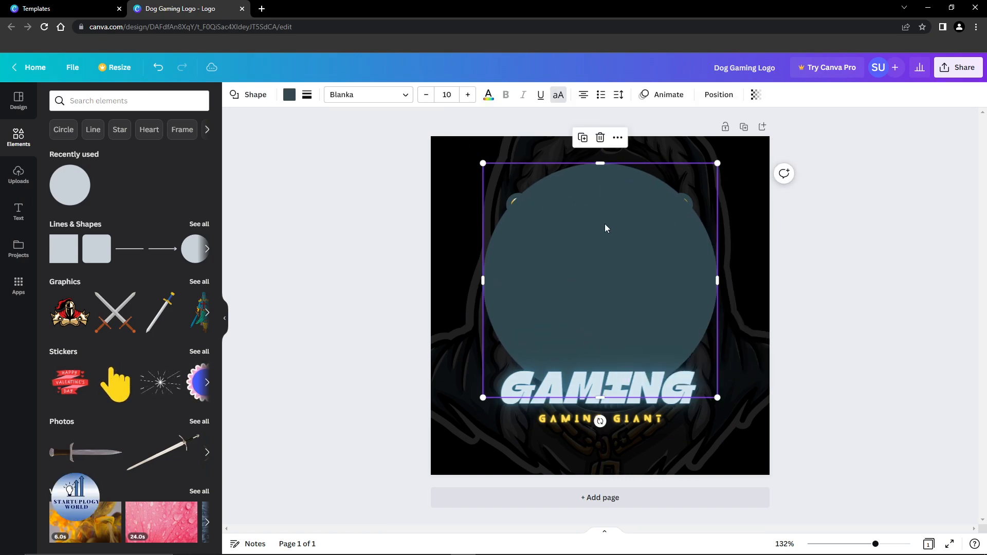
left_click(717, 96)
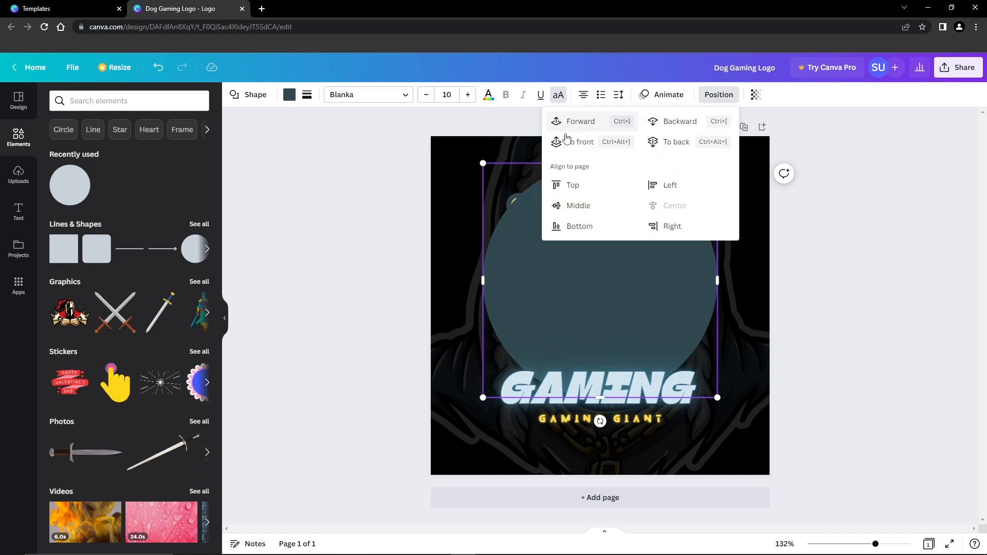
left_click(680, 123)
left_click(864, 221)
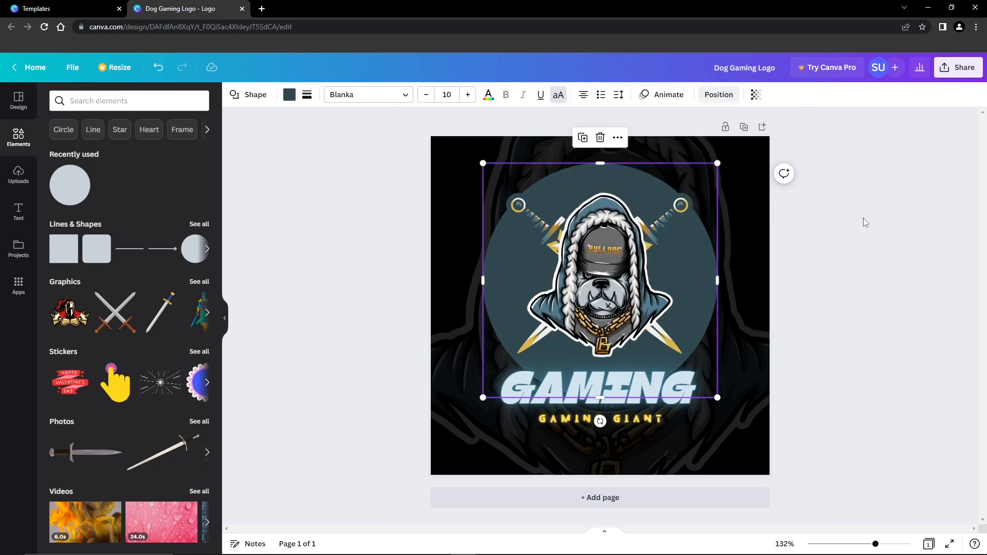
left_click_drag(718, 165, 683, 198)
left_click(855, 219)
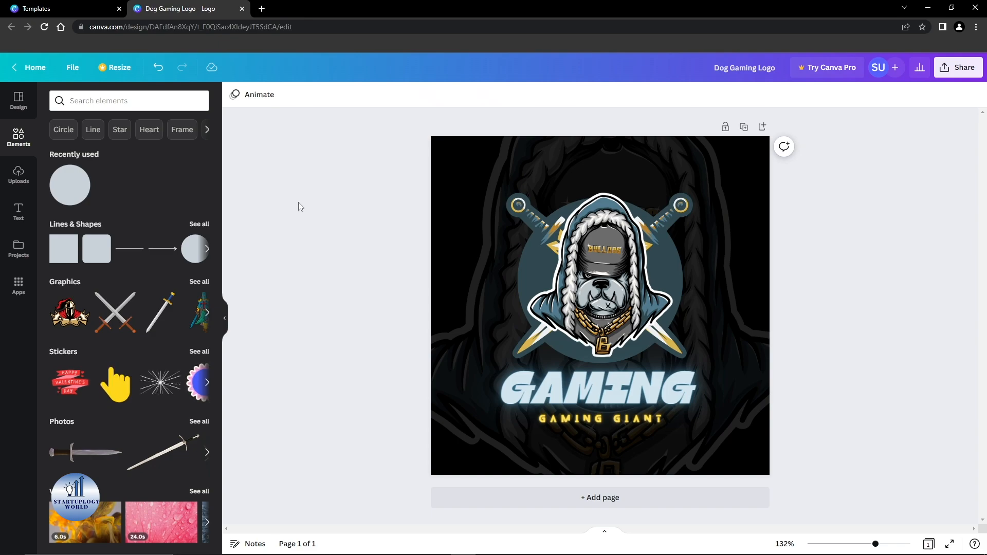
Open the Graphics category of the elements library.
left_click(164, 102)
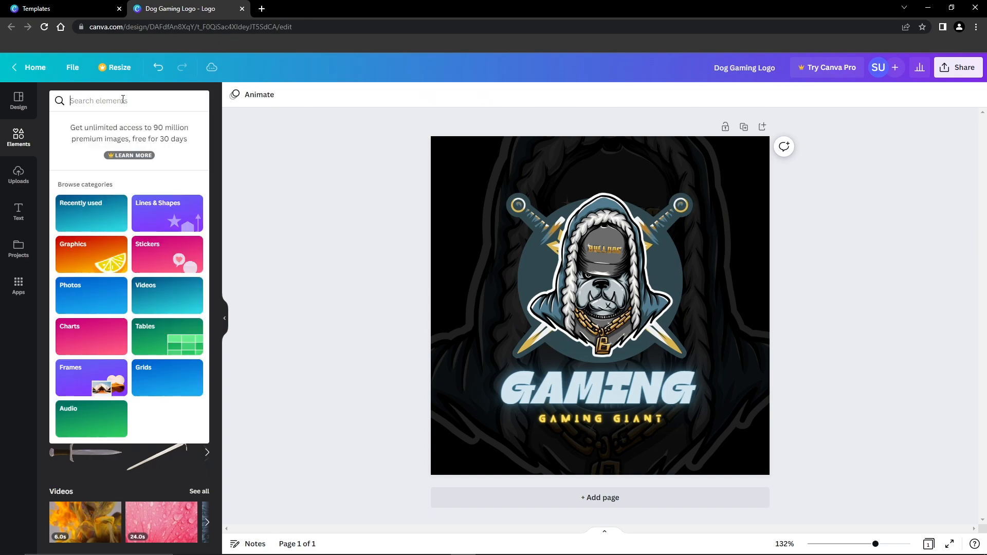
left_click(19, 146)
left_click(98, 100)
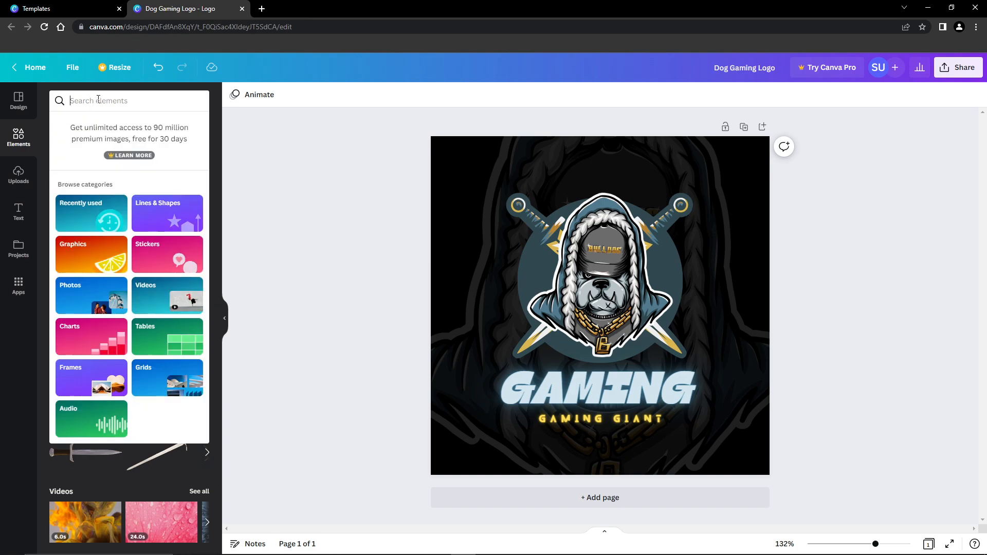
left_click(94, 252)
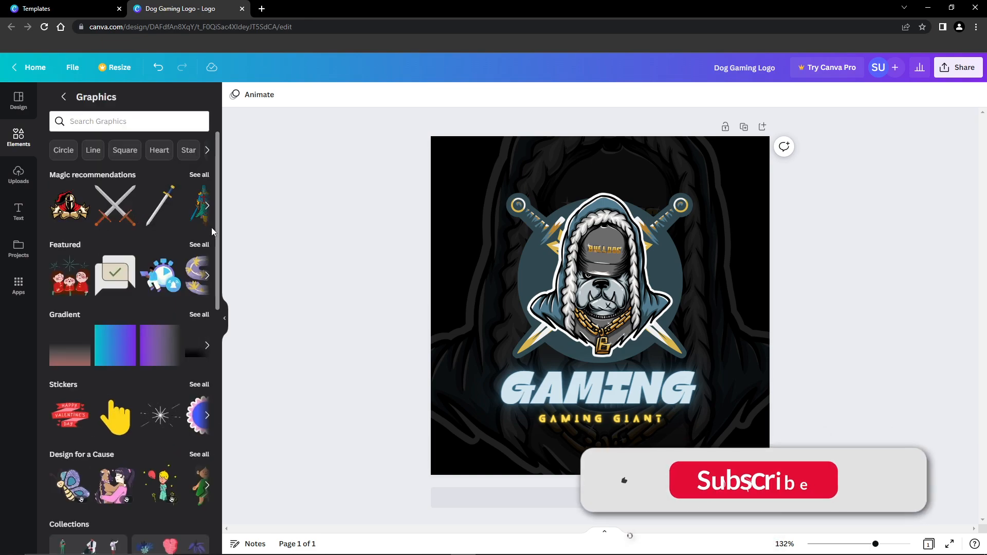
left_click_drag(217, 238, 222, 244)
scroll(124, 273, "down", 6)
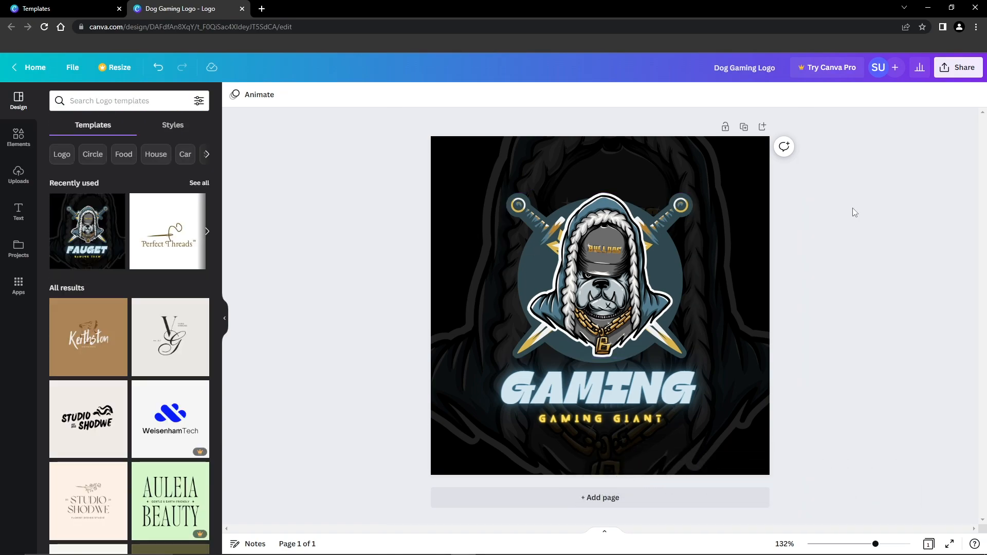
Download the logo design as a PNG file and open the downloaded file.
left_click(80, 69)
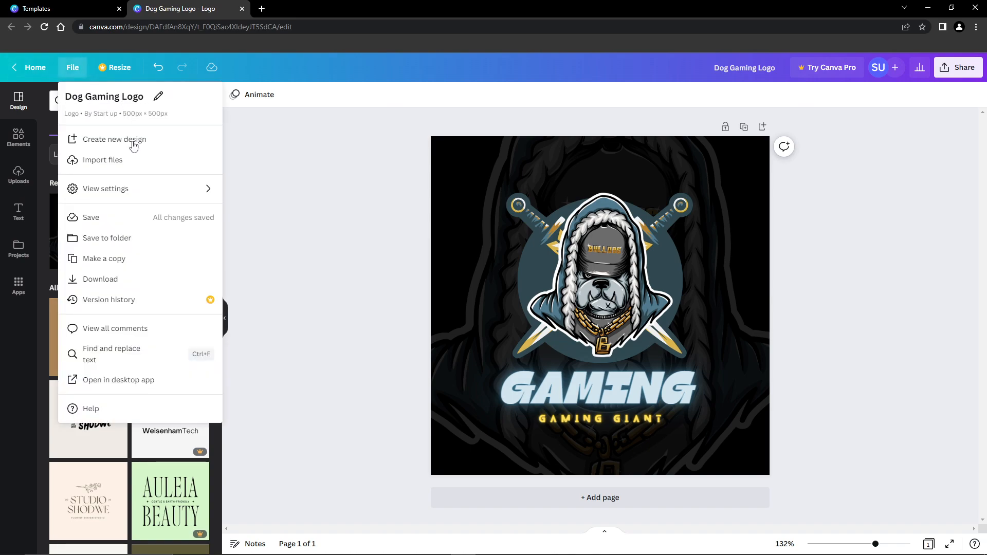
left_click(127, 279)
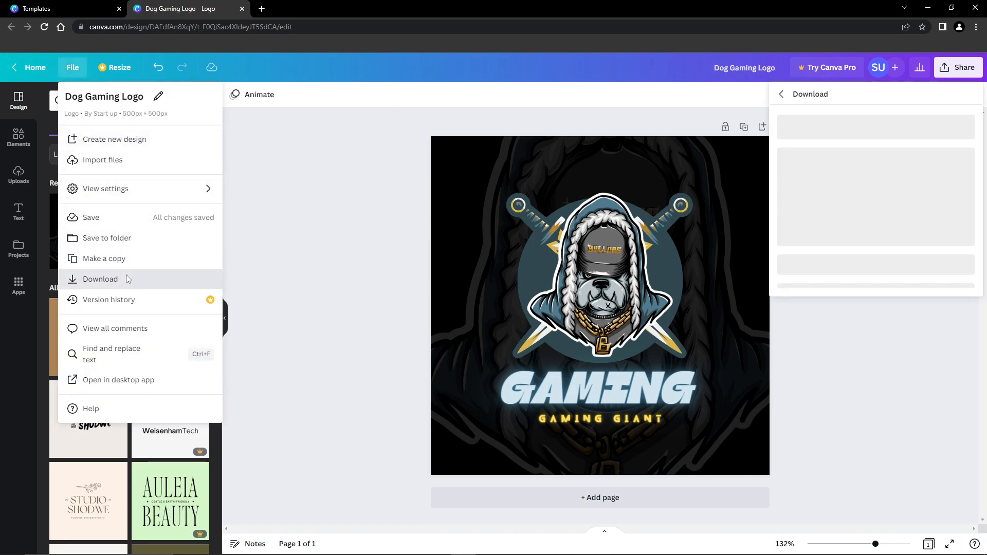
left_click(928, 141)
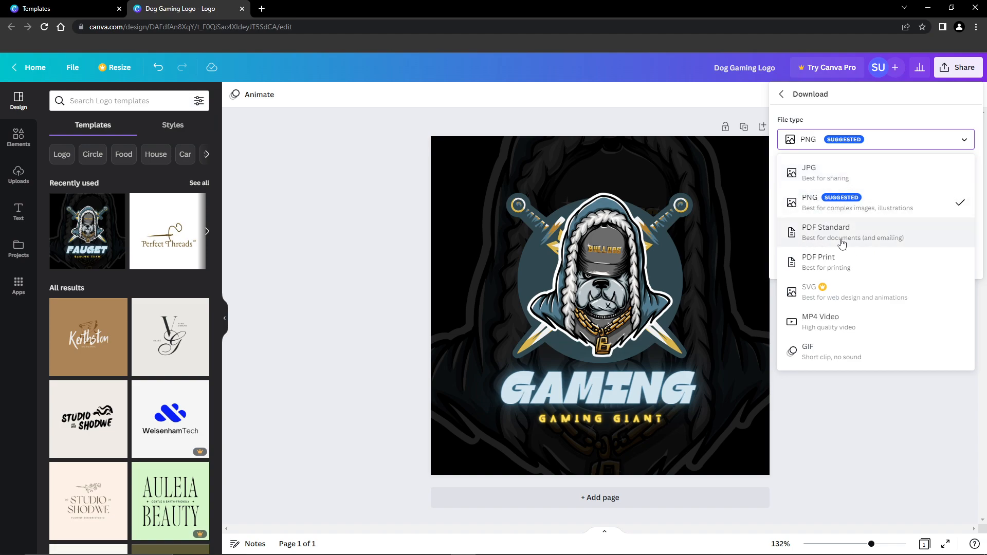
left_click(944, 142)
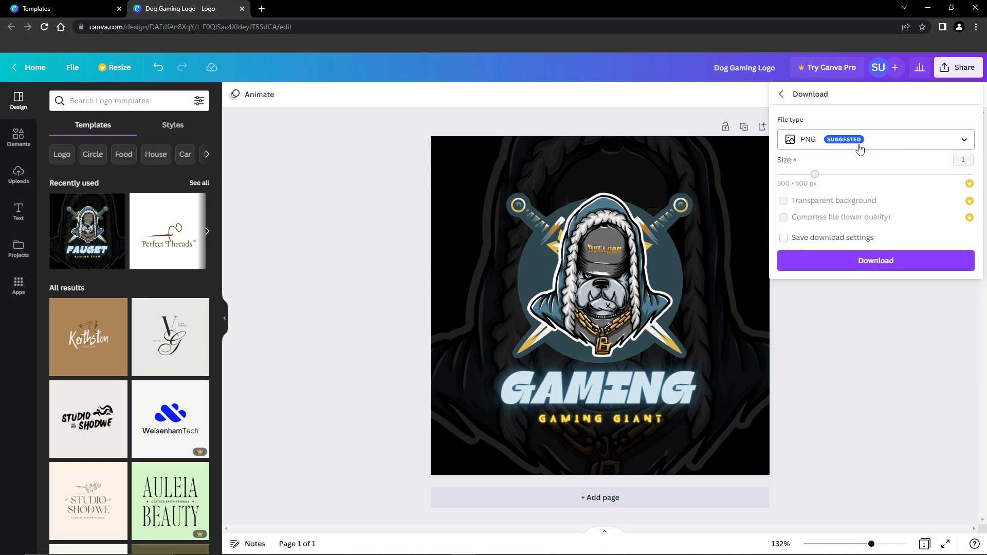
left_click(884, 260)
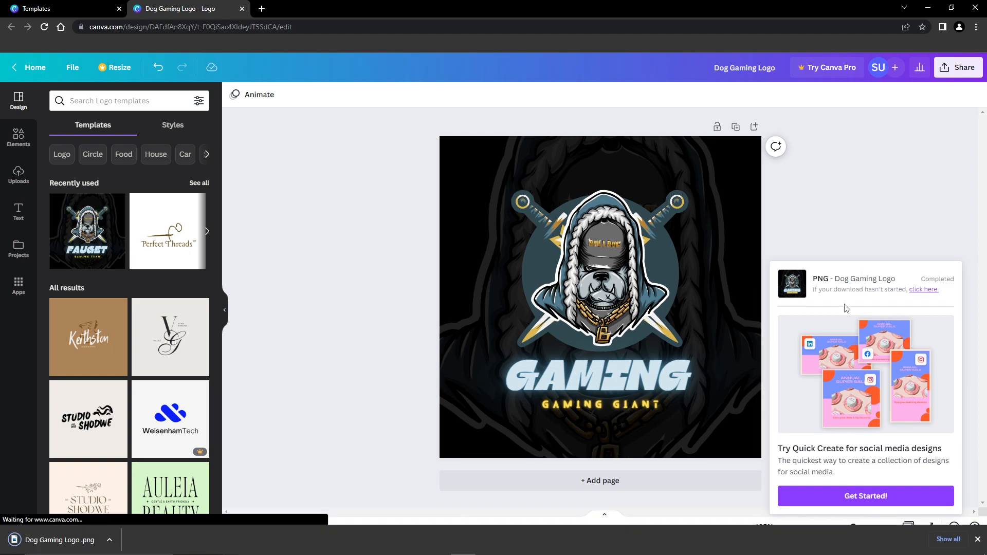
left_click(62, 541)
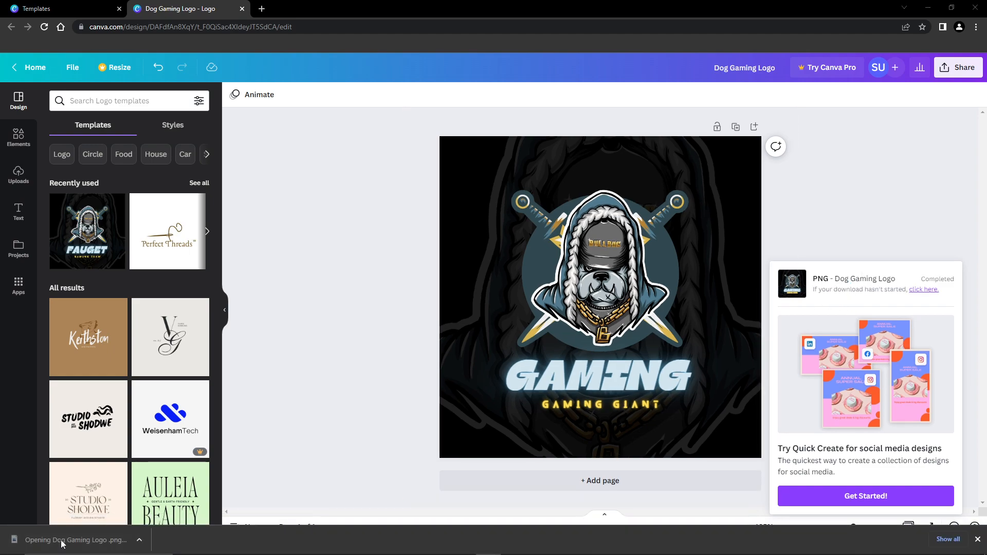